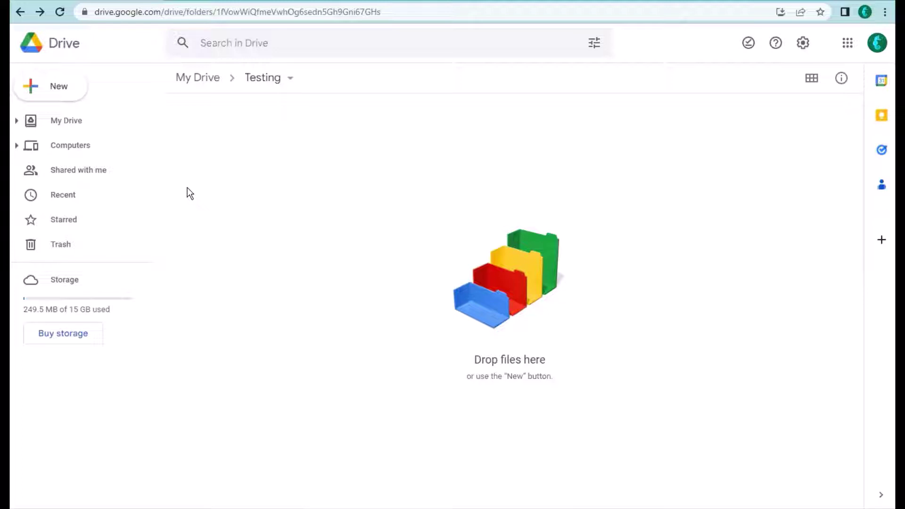
# - Create a new Google Sheets spreadsheet from the To-do list template
pyautogui.click(77, 94)
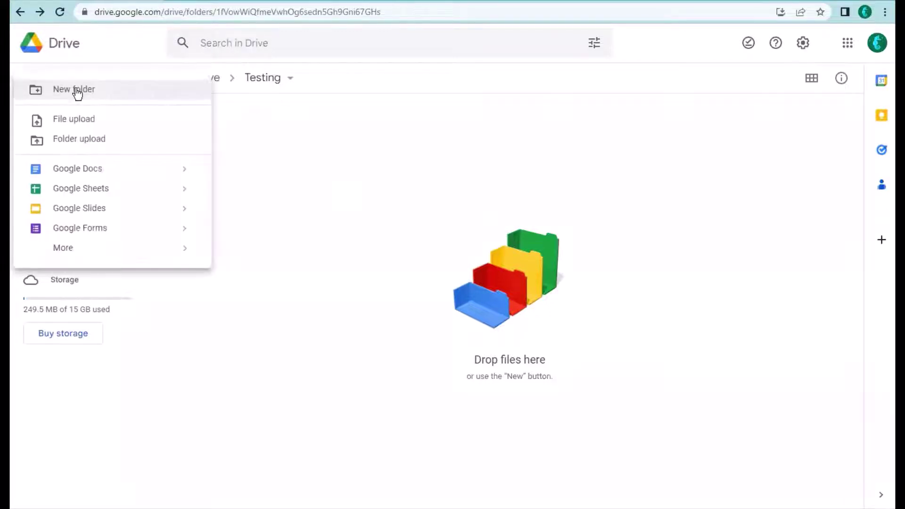
pyautogui.moveTo(179, 191)
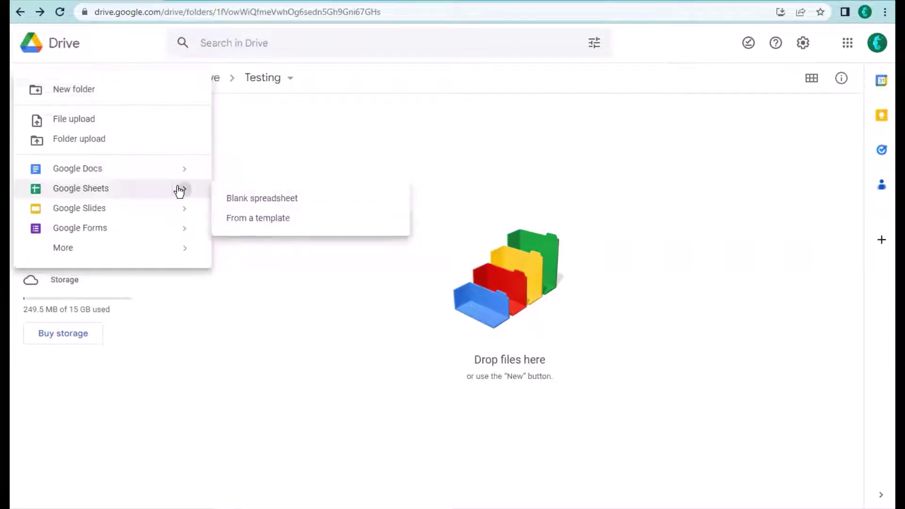
pyautogui.click(265, 222)
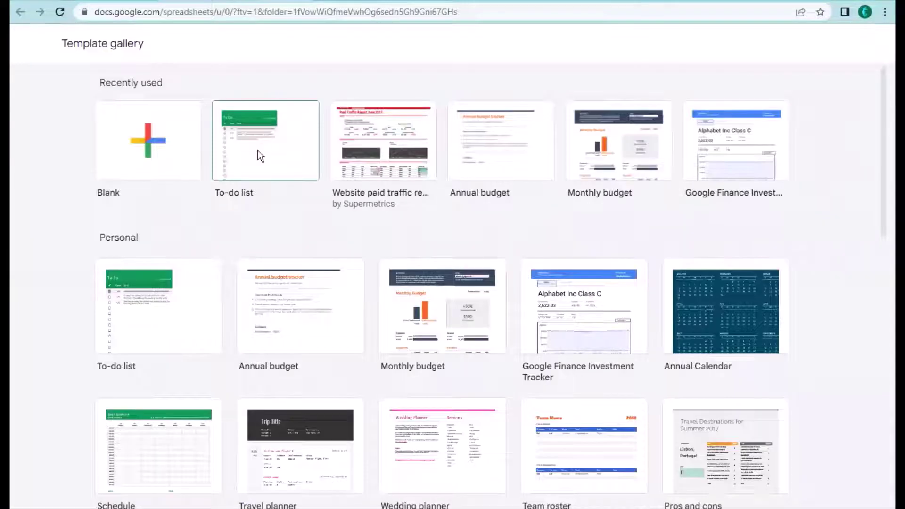
pyautogui.click(260, 156)
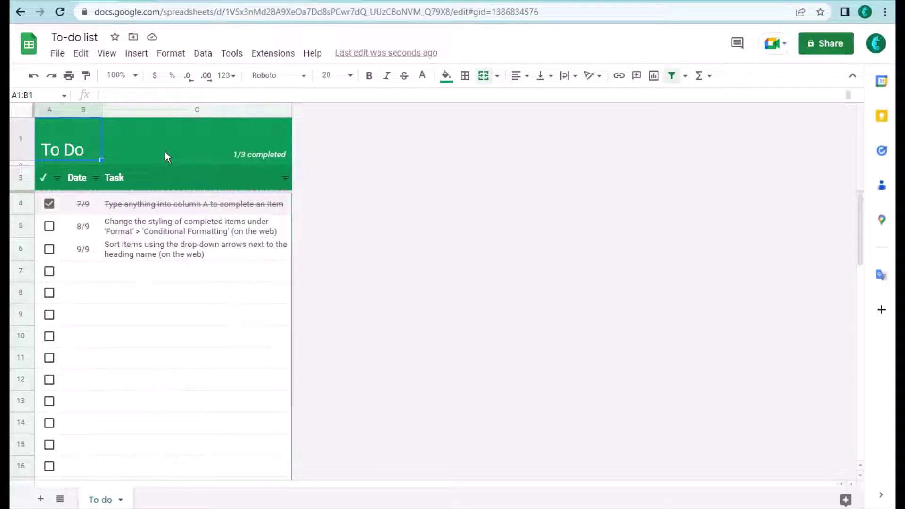
# - Insert a column C headed 'Freq' before the Task column and narrow it to fit
pyautogui.rightClick(165, 152)
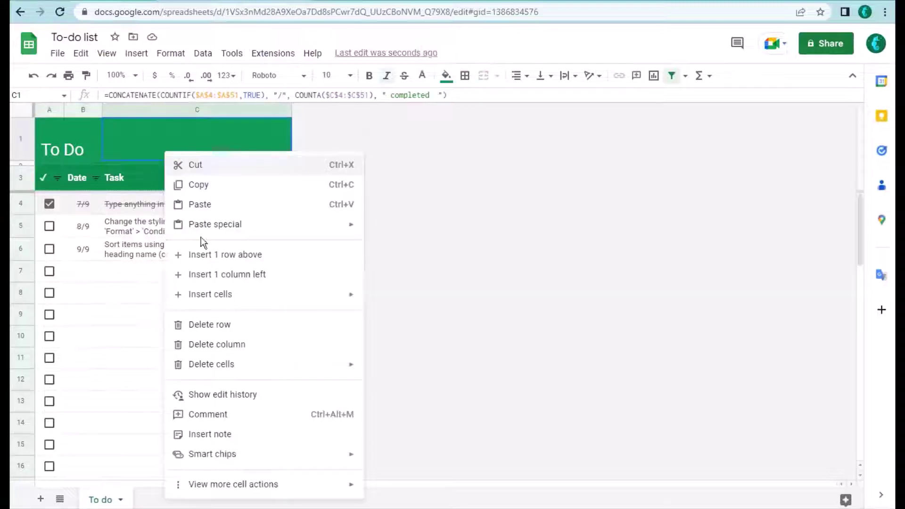
pyautogui.click(231, 278)
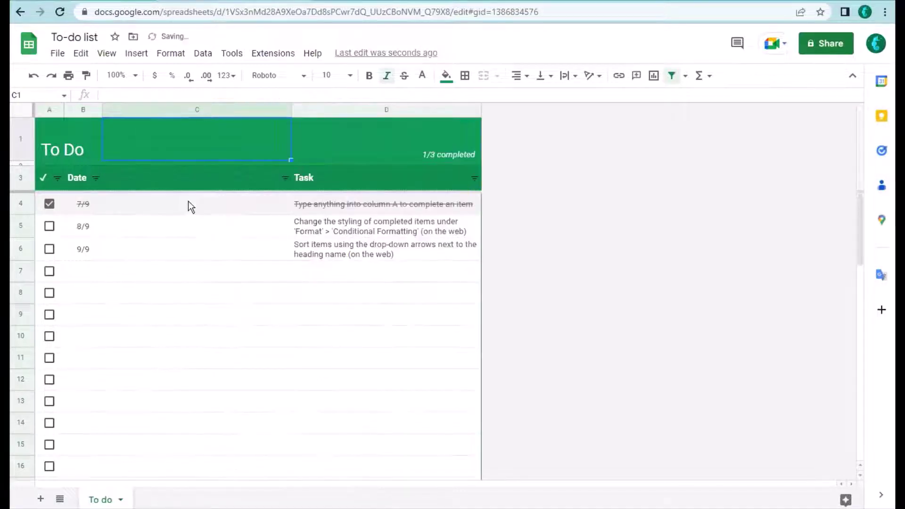
pyautogui.click(191, 166)
pyautogui.write('Freq')
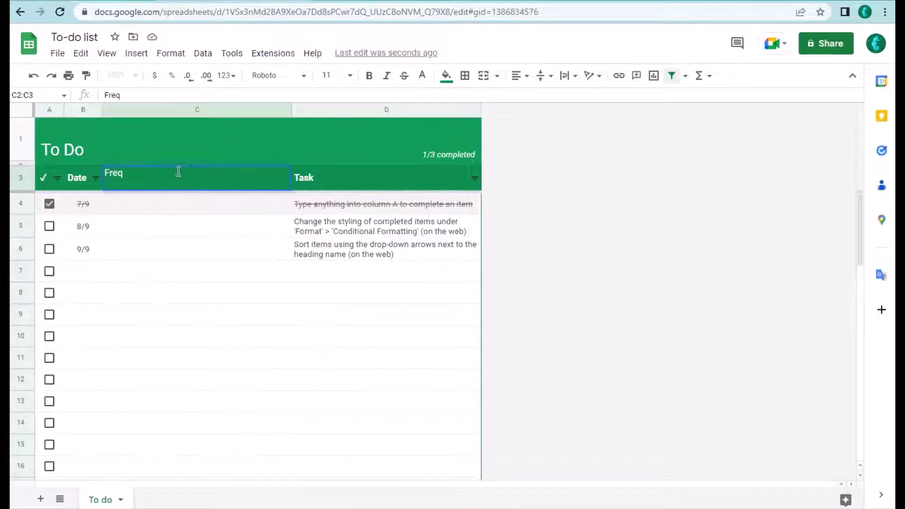
pyautogui.click(290, 109)
pyautogui.moveTo(290, 108); pyautogui.dragTo(137, 150)
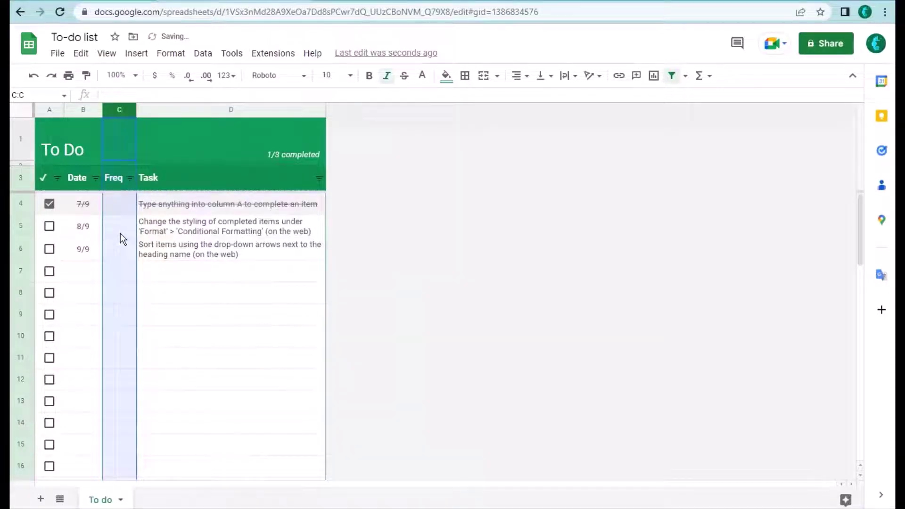
pyautogui.click(121, 233)
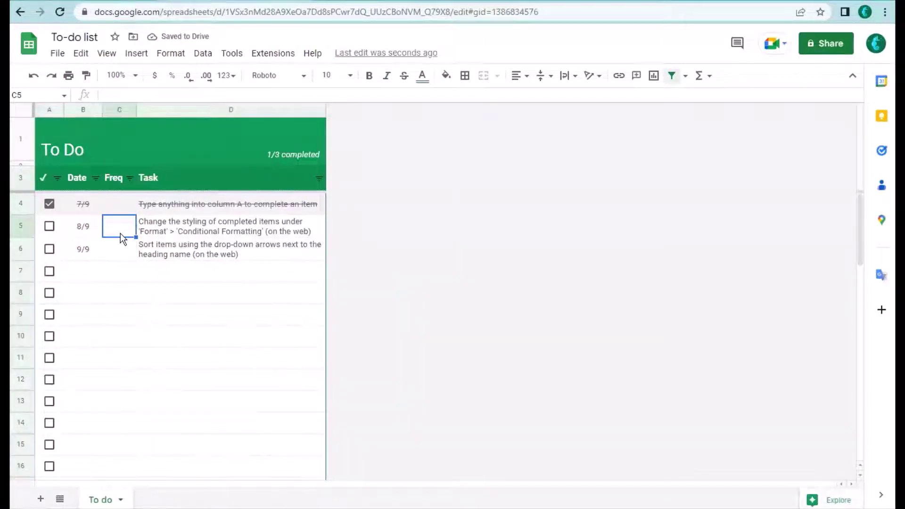
# - Enter frequency 2w in C5 and tasks 'monthly task' and 'monthend task' in D7 and D8
pyautogui.write('2w')
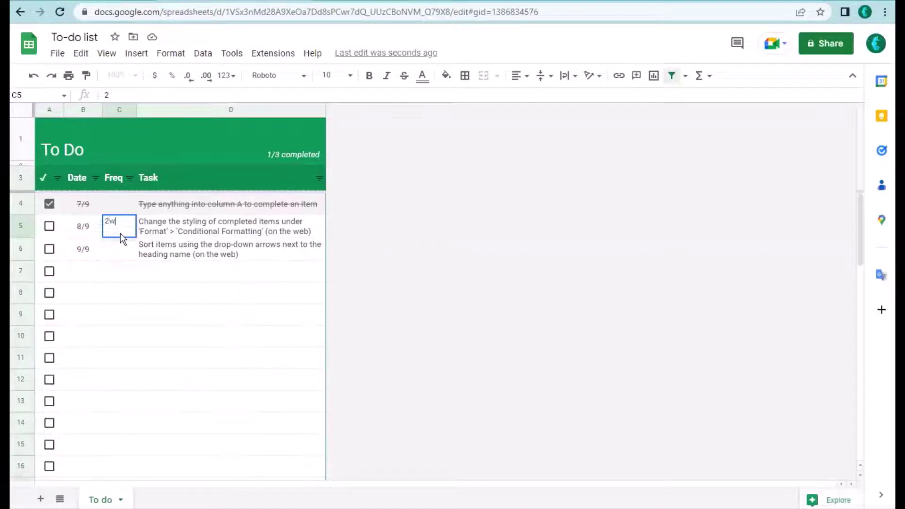
pyautogui.press('Return')
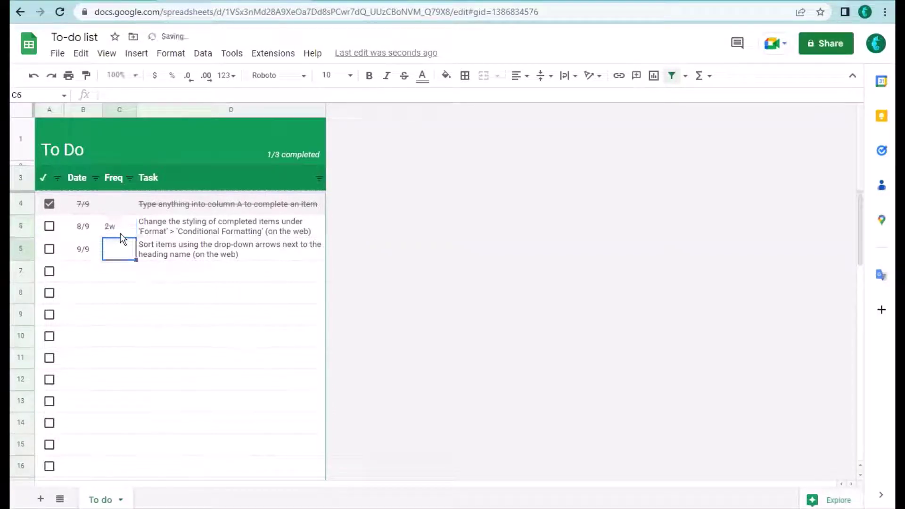
pyautogui.click(148, 271)
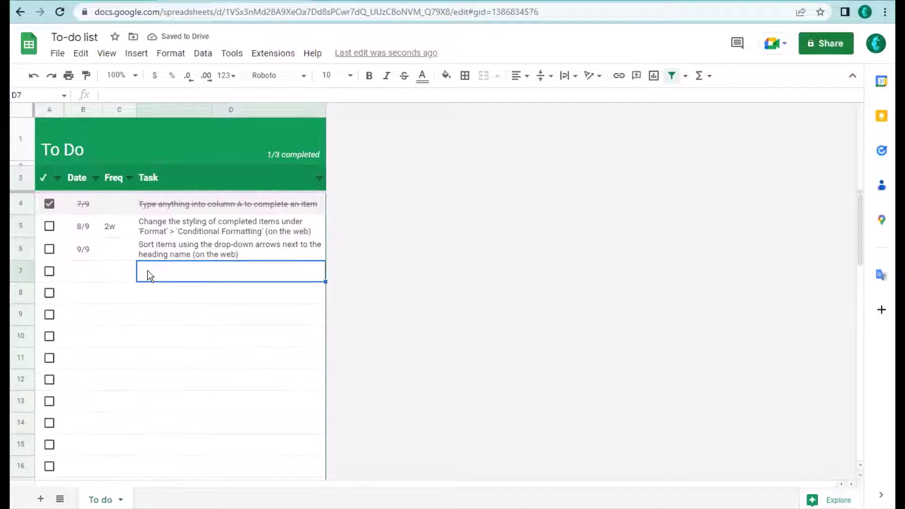
pyautogui.write('month')
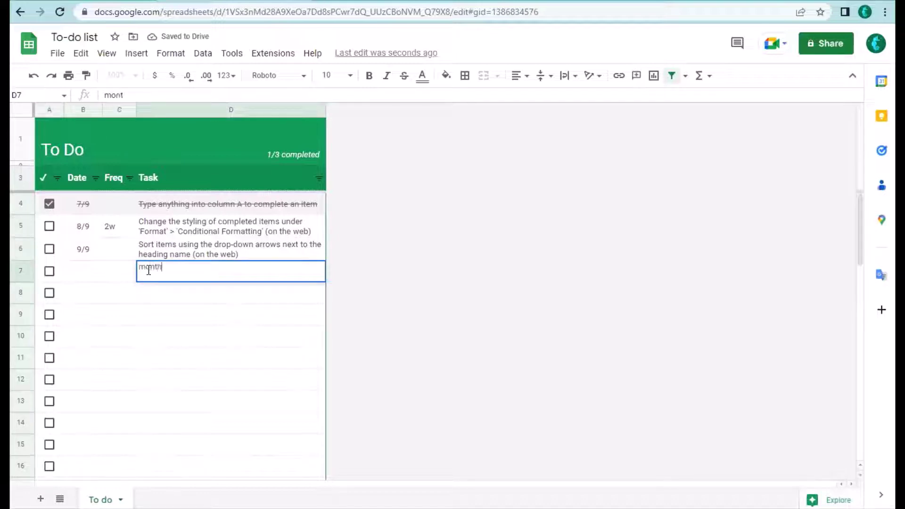
pyautogui.write('ly task')
pyautogui.press('Return')
pyautogui.write('mone')
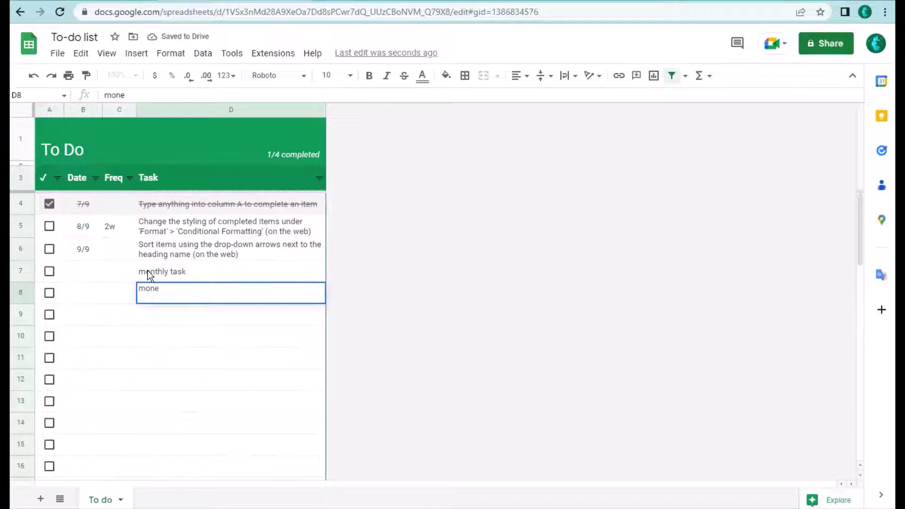
pyautogui.press('BackSpace')
pyautogui.write('thend task')
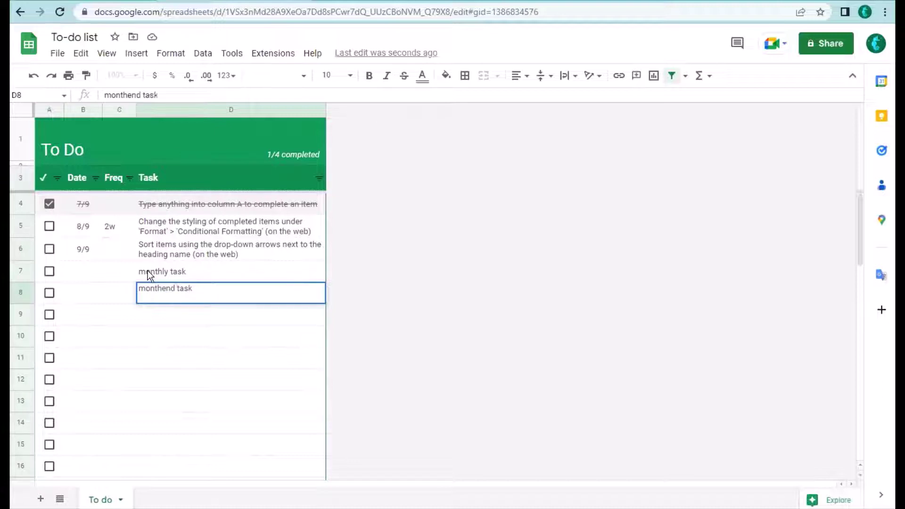
pyautogui.press('Return')
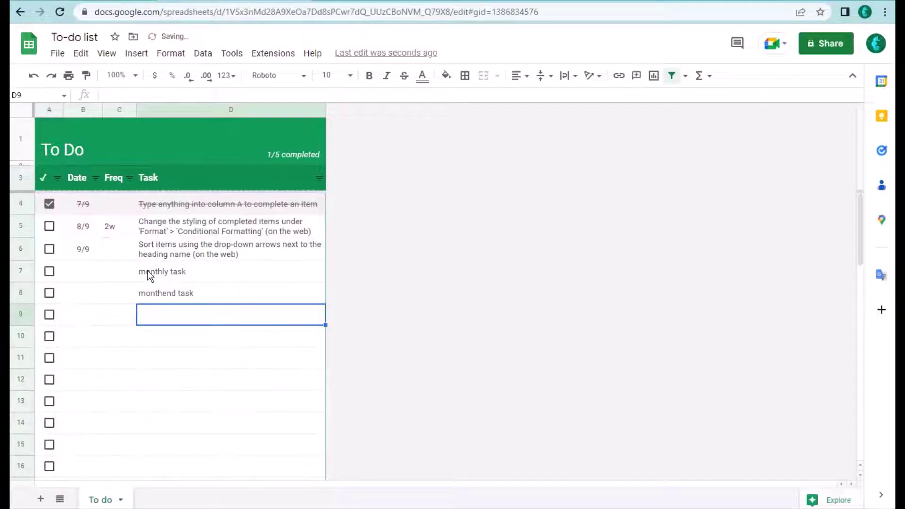
# - Give the monthly and monthend tasks the frequency m
pyautogui.click(117, 279)
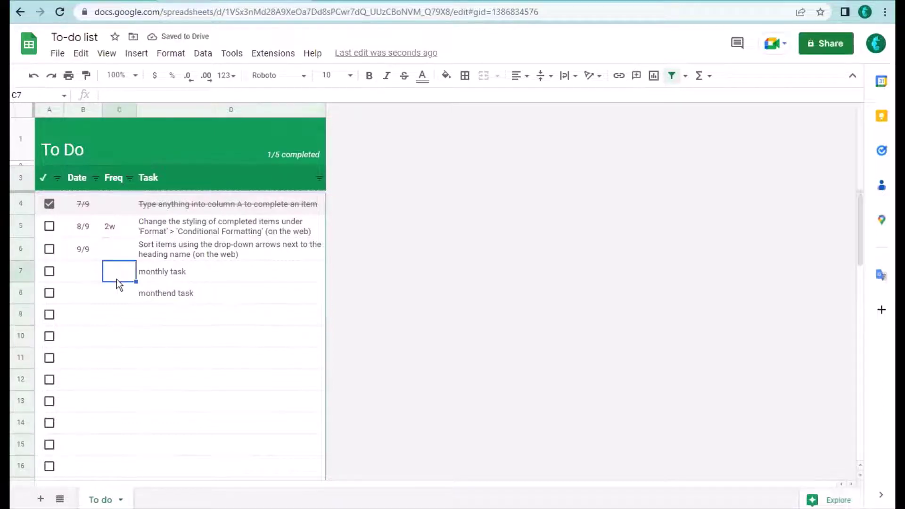
pyautogui.write('m')
pyautogui.press('Return')
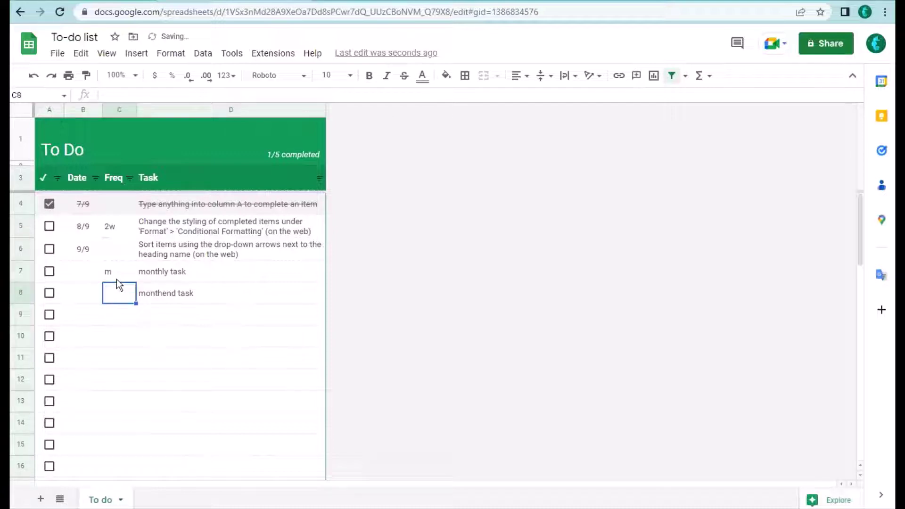
pyautogui.write('m')
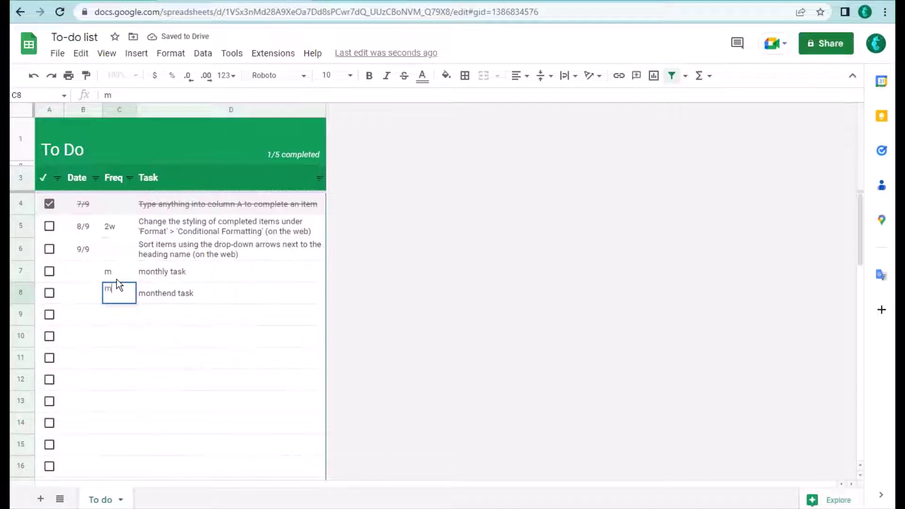
# - Set the monthend task's due date in B8 to 11/30/2022
pyautogui.click(86, 293)
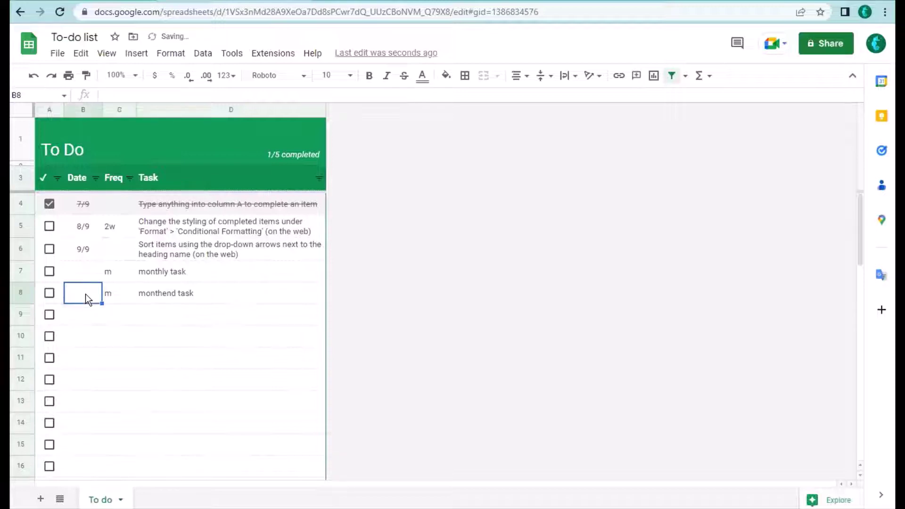
pyautogui.hotkey('ctrl', ';')
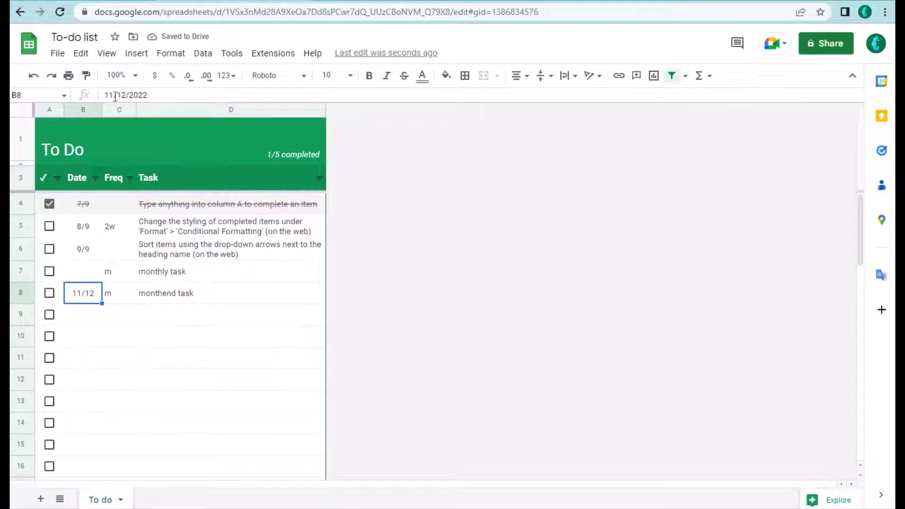
pyautogui.doubleClick(121, 95)
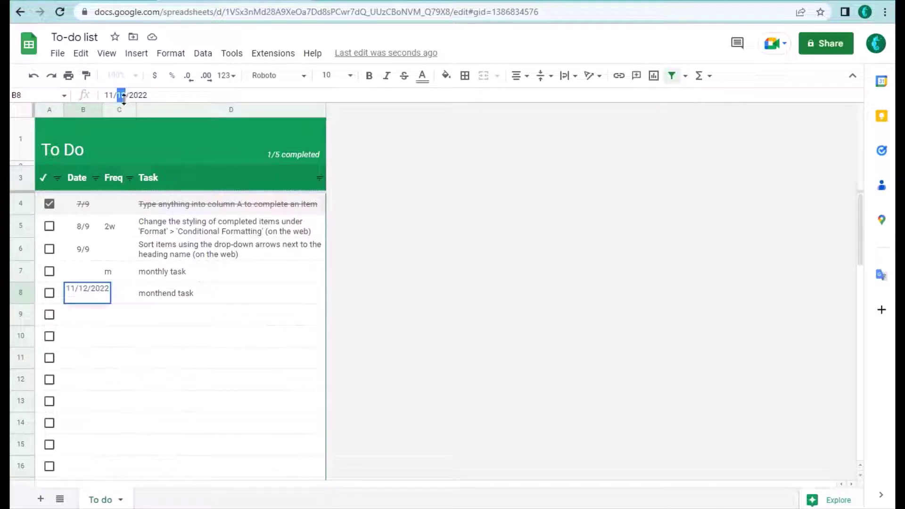
pyautogui.write('30')
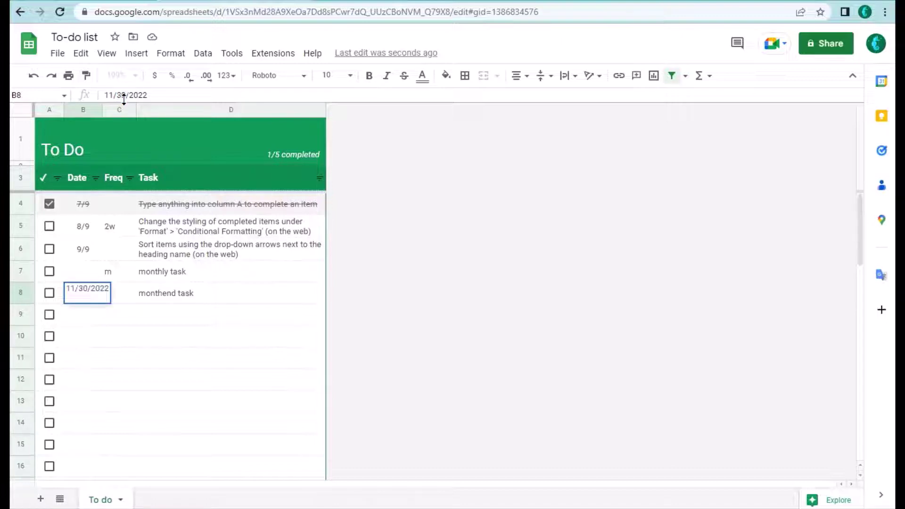
pyautogui.press('Return')
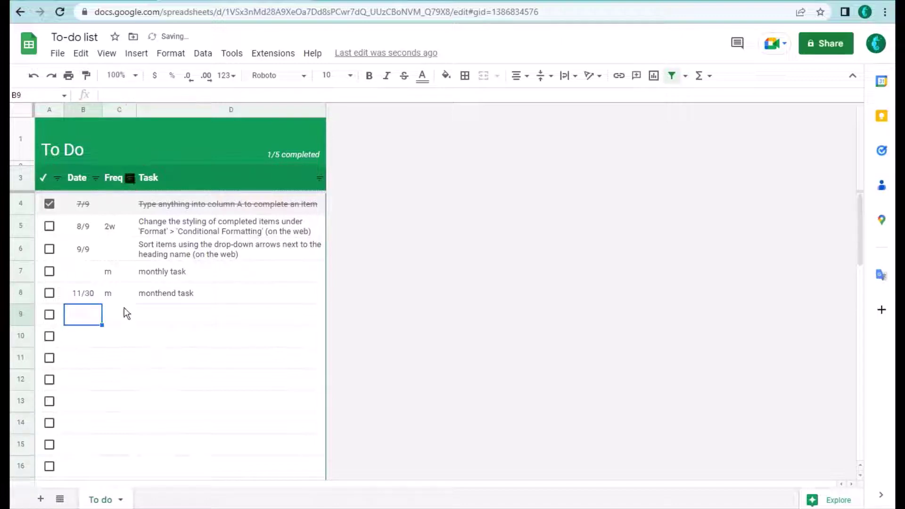
# - Add 'yearly task' with frequency y in row 9, dating it and the monthly task 11/12
pyautogui.click(122, 322)
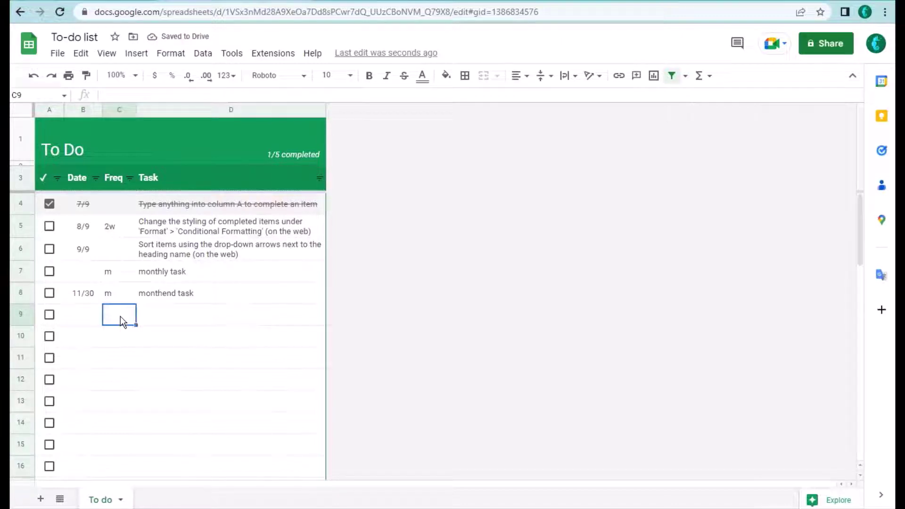
pyautogui.write('y')
pyautogui.press('Tab')
pyautogui.write('year')
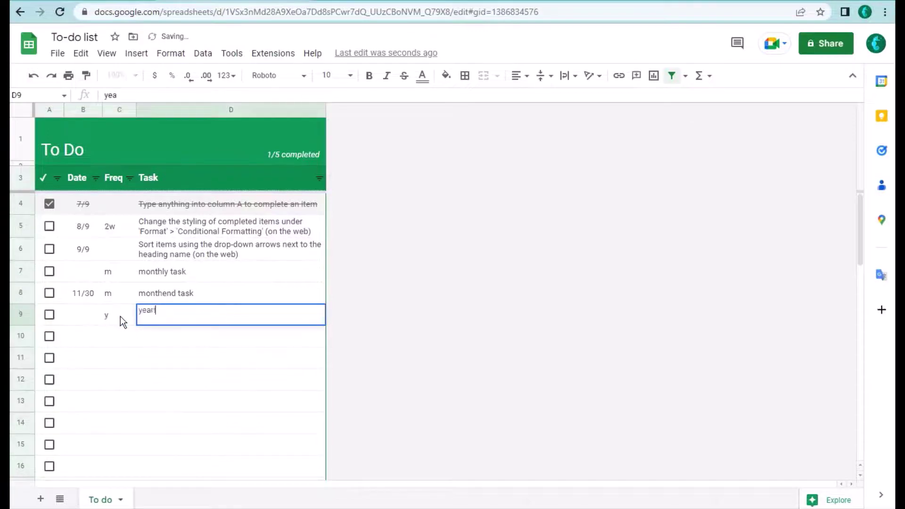
pyautogui.write('ly task')
pyautogui.press('BackSpace')
pyautogui.press('BackSpace')
pyautogui.press('BackSpace')
pyautogui.write('ask')
pyautogui.press('Left')
pyautogui.press('Left')
pyautogui.hotkey('ctrl', ';')
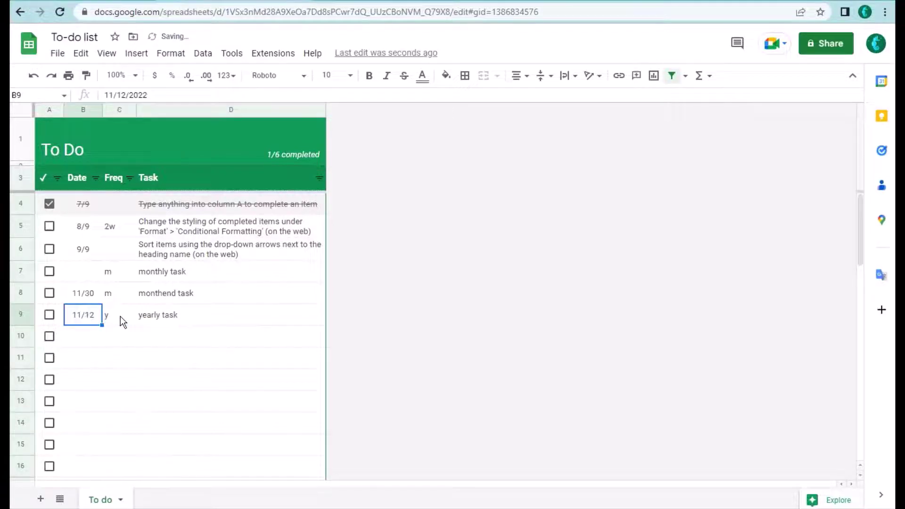
pyautogui.press('Up')
pyautogui.press('Up')
pyautogui.hotkey('ctrl', ';')
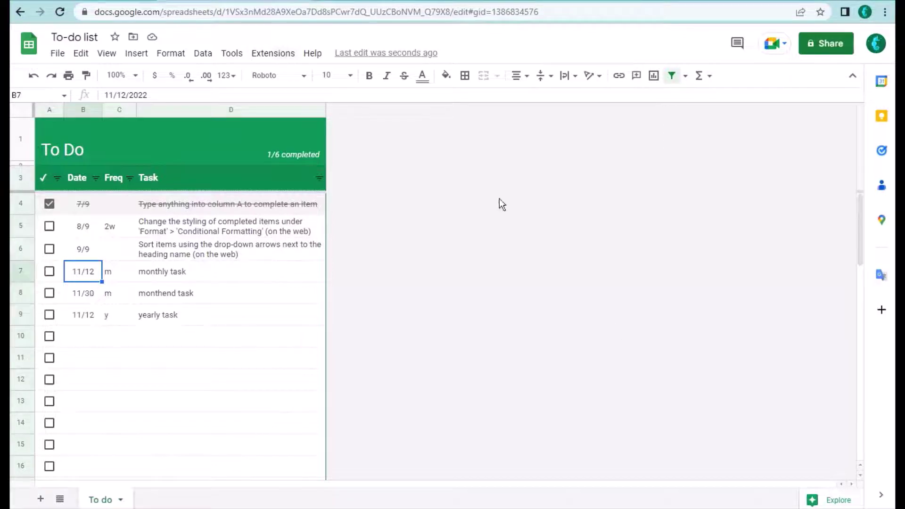
# - Open Get add-ons from the Extensions menu and search the Marketplace for 'to-do list'
pyautogui.click(261, 54)
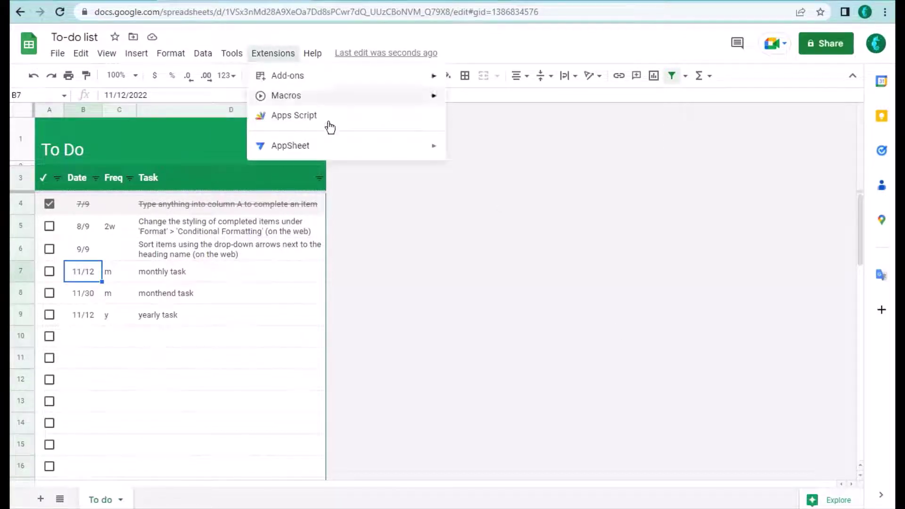
pyautogui.moveTo(333, 79)
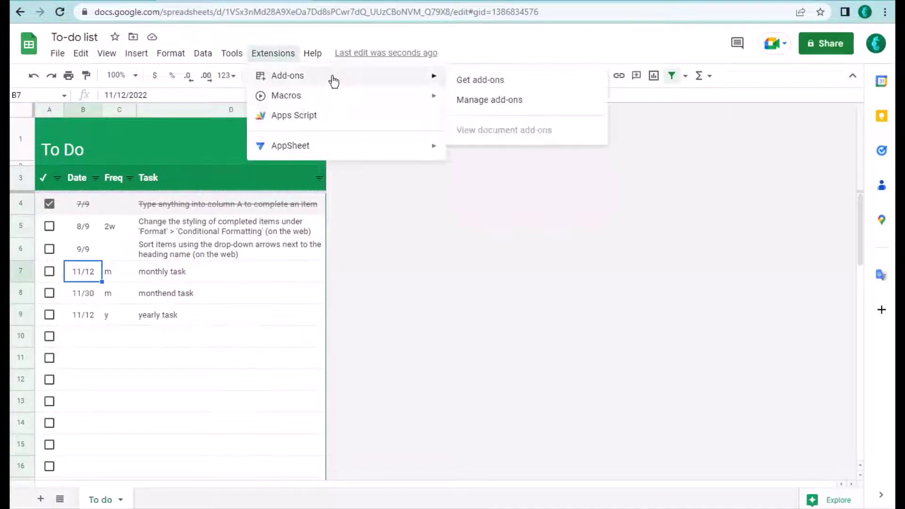
pyautogui.click(481, 81)
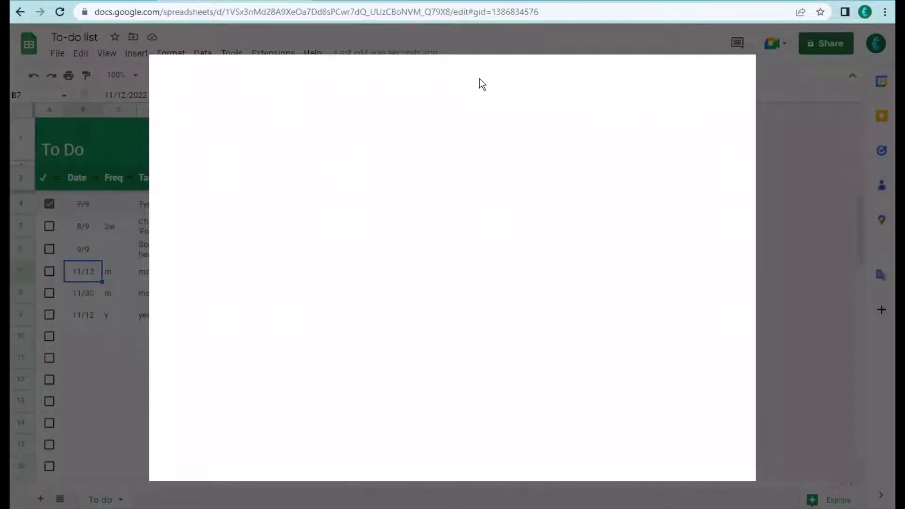
pyautogui.click(464, 81)
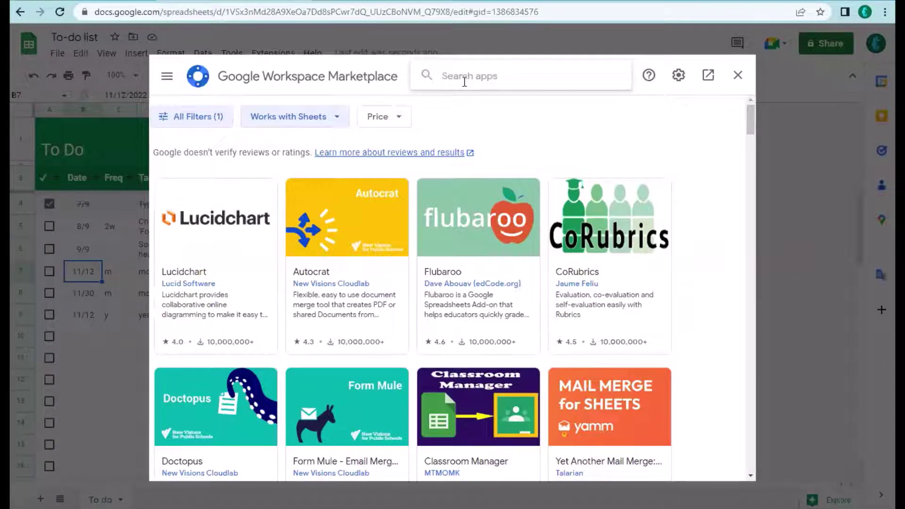
pyautogui.write('to ')
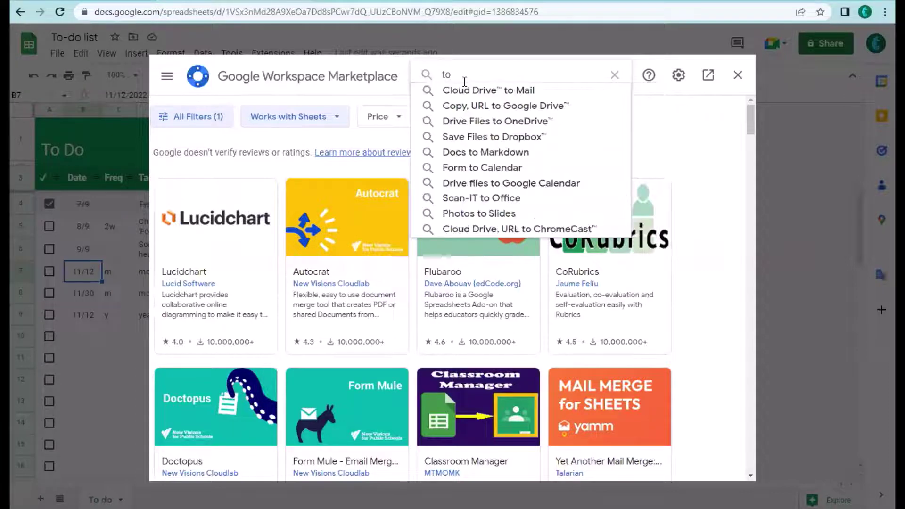
pyautogui.write('-do')
pyautogui.press('BackSpace')
pyautogui.press('BackSpace')
pyautogui.write('do listy')
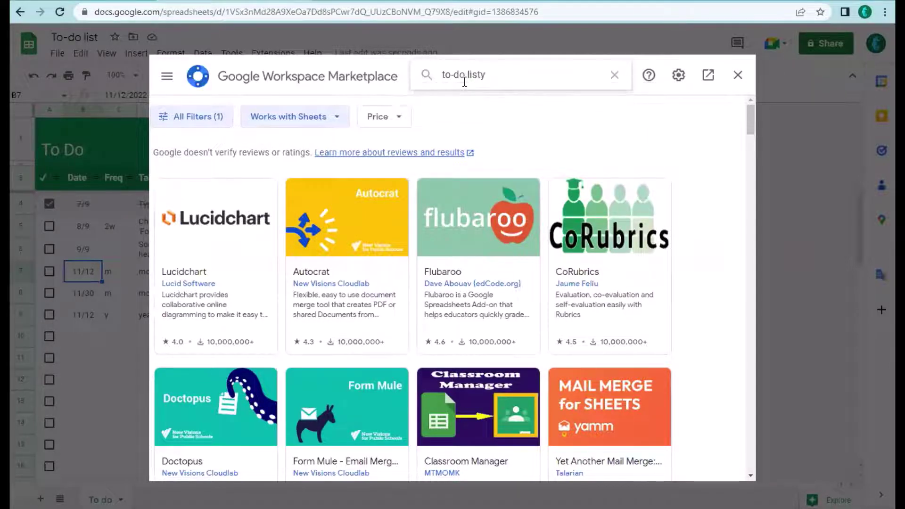
pyautogui.press('BackSpace')
pyautogui.press('BackSpace')
pyautogui.press('Return')
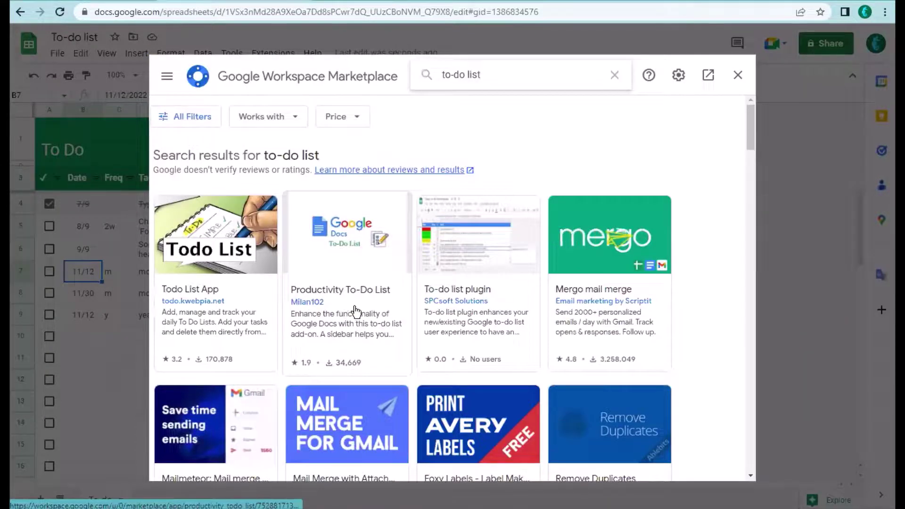
# - Install the To-do list plugin, granting it account access, then close the Marketplace
pyautogui.click(468, 295)
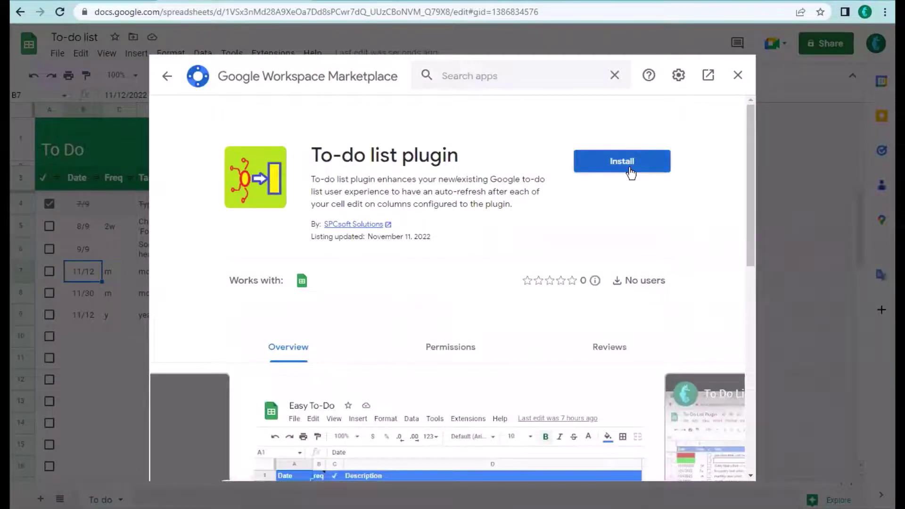
pyautogui.click(630, 168)
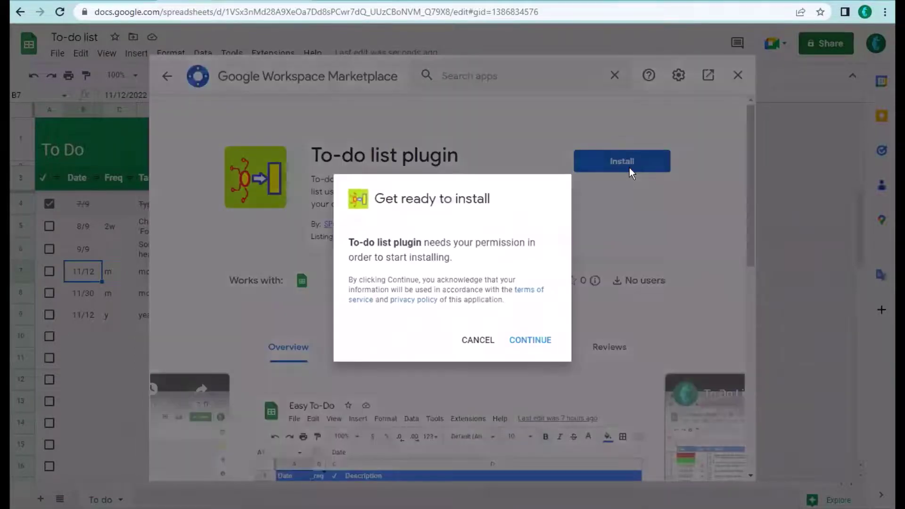
pyautogui.click(538, 349)
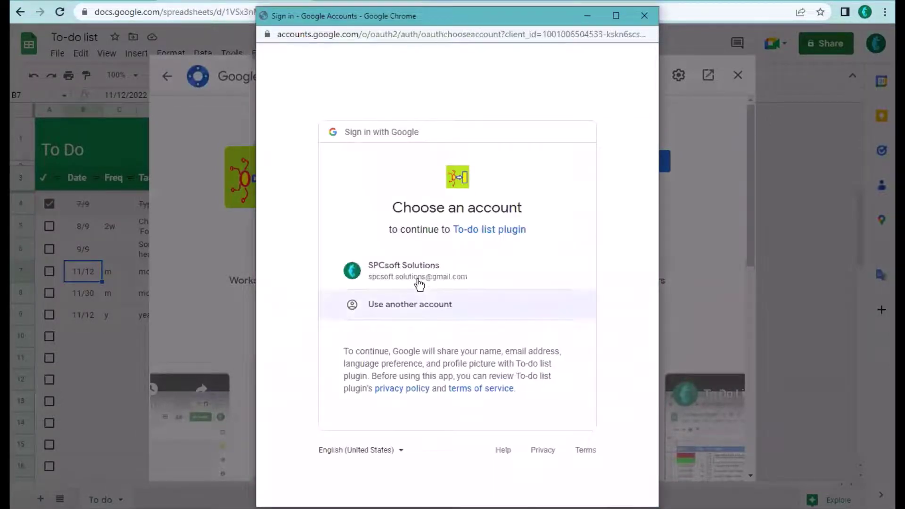
pyautogui.click(420, 282)
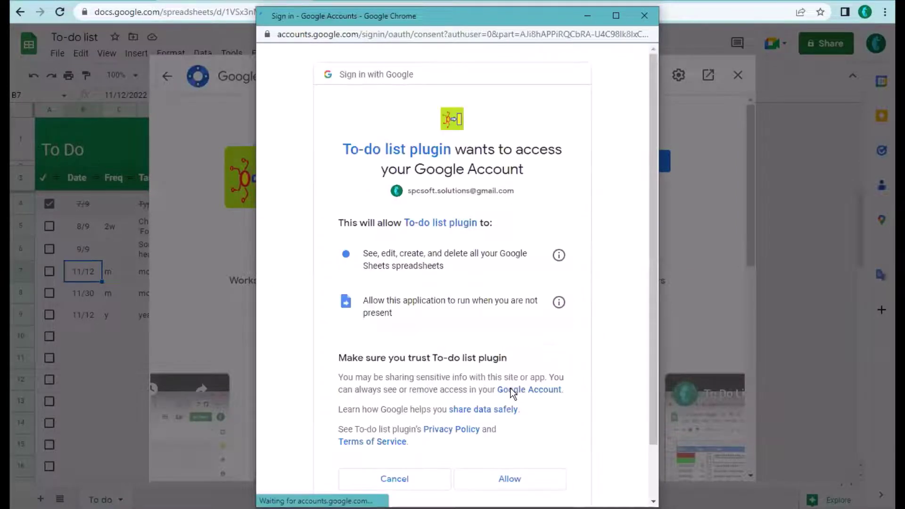
pyautogui.click(517, 480)
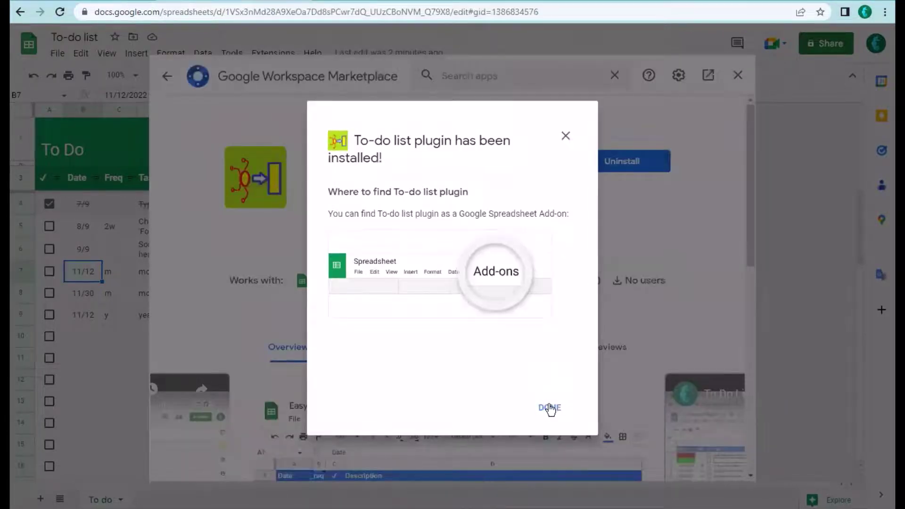
pyautogui.click(550, 409)
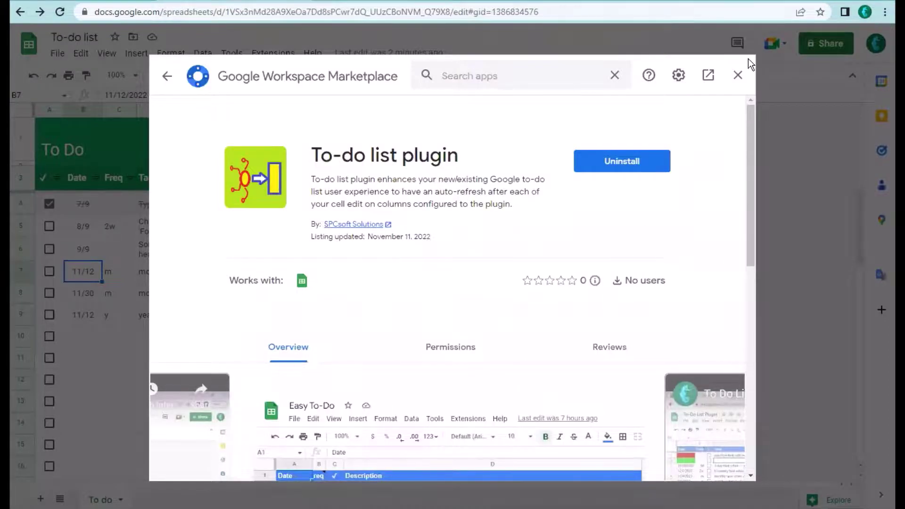
pyautogui.click(738, 76)
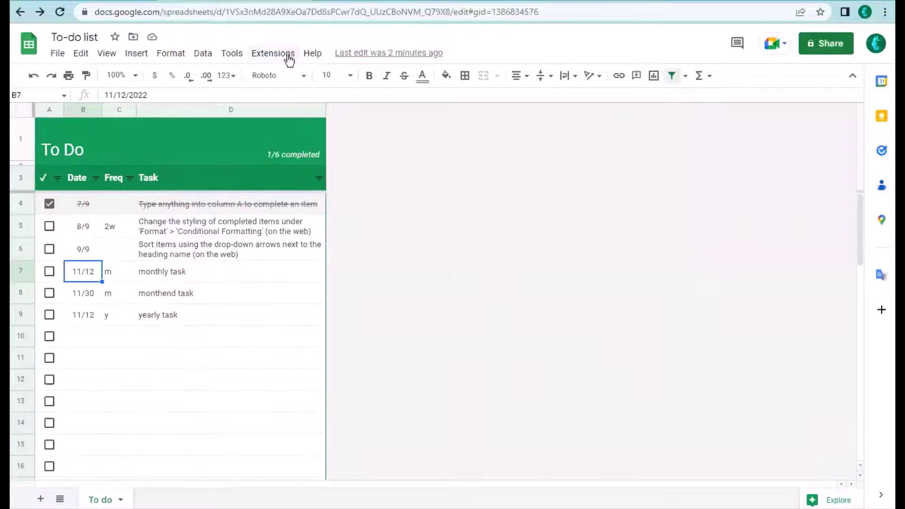
# - Run the To-do list plugin's Plug in command from the Extensions menu
pyautogui.click(273, 53)
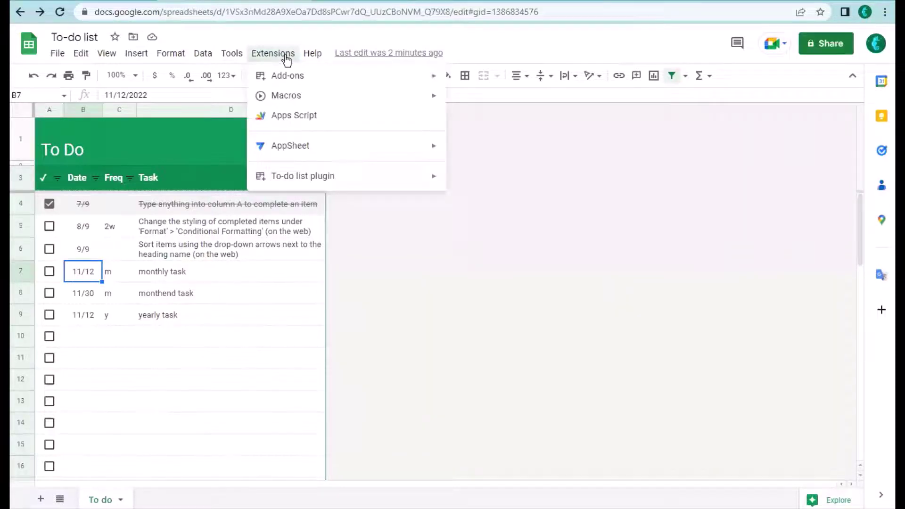
pyautogui.moveTo(340, 187)
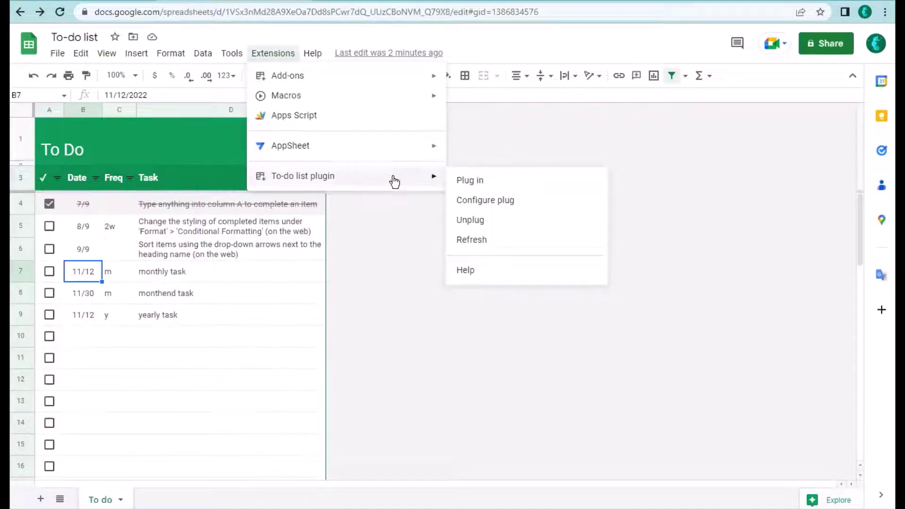
pyautogui.click(489, 184)
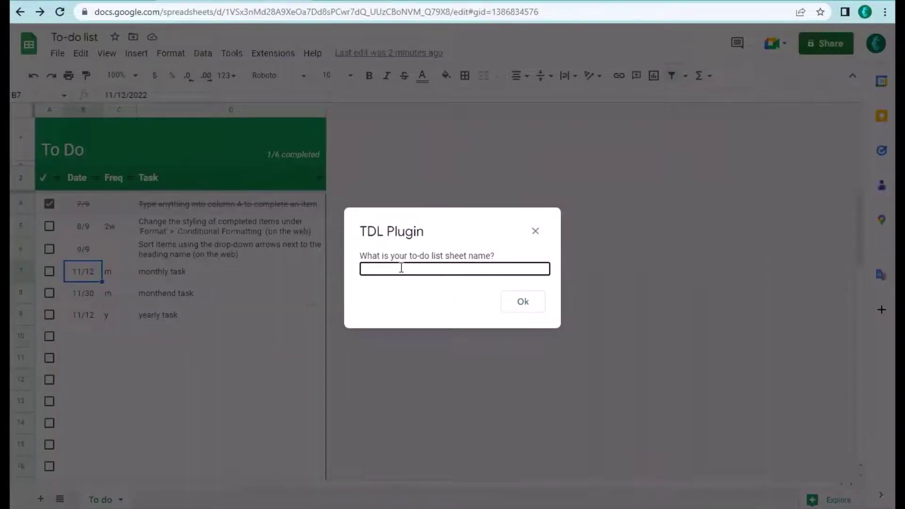
# - Give the plugin 'To do' as the sheet name and 3 as the header row
pyautogui.write('To do')
pyautogui.press('Tab')
pyautogui.press('Return')
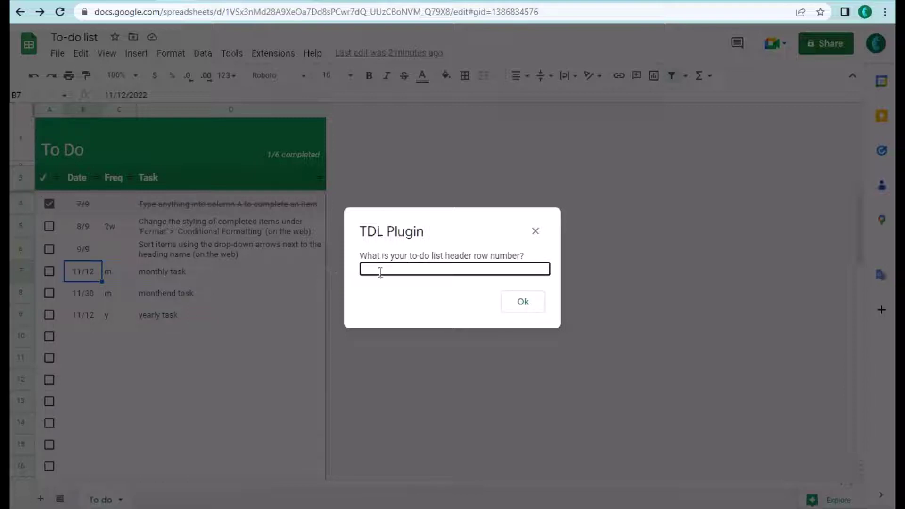
pyautogui.write('3')
pyautogui.click(515, 303)
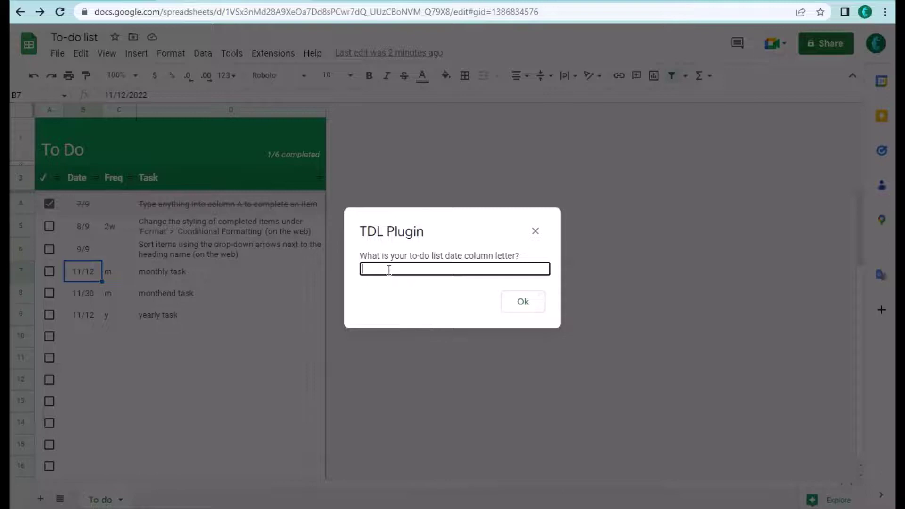
# - Set the plugin's date column B, frequency column C, check column A and task column D
pyautogui.write('B')
pyautogui.press('Return')
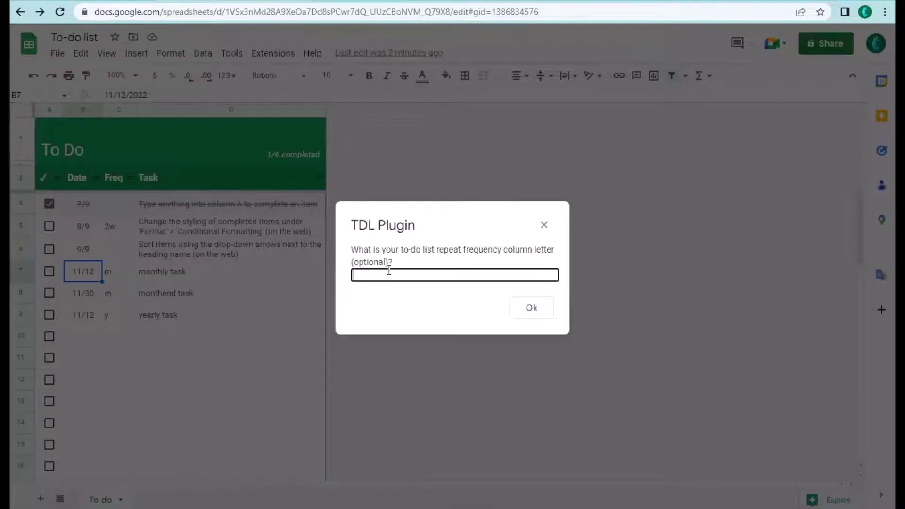
pyautogui.write('C')
pyautogui.press('Return')
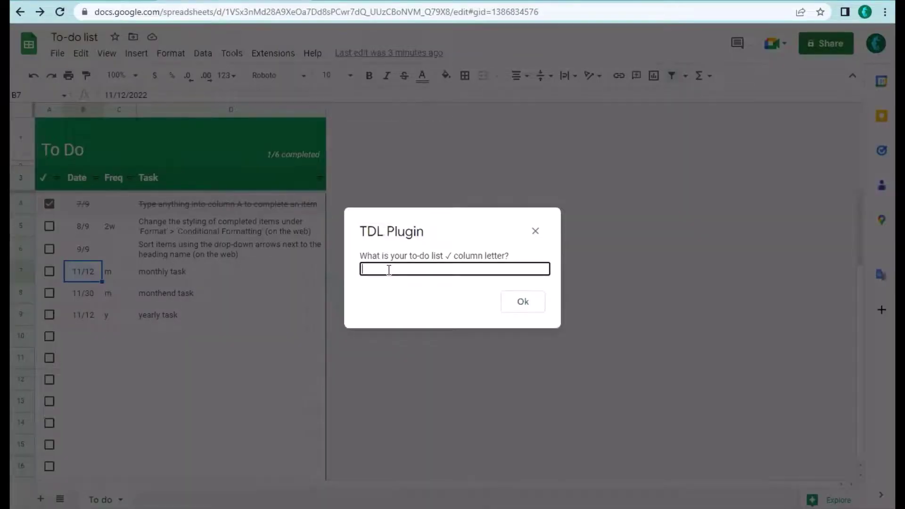
pyautogui.write('A')
pyautogui.press('Return')
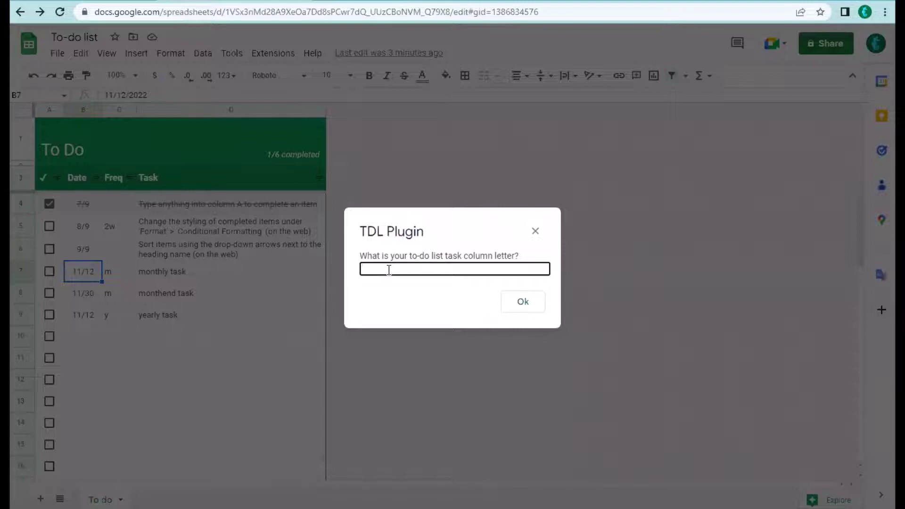
pyautogui.write('D')
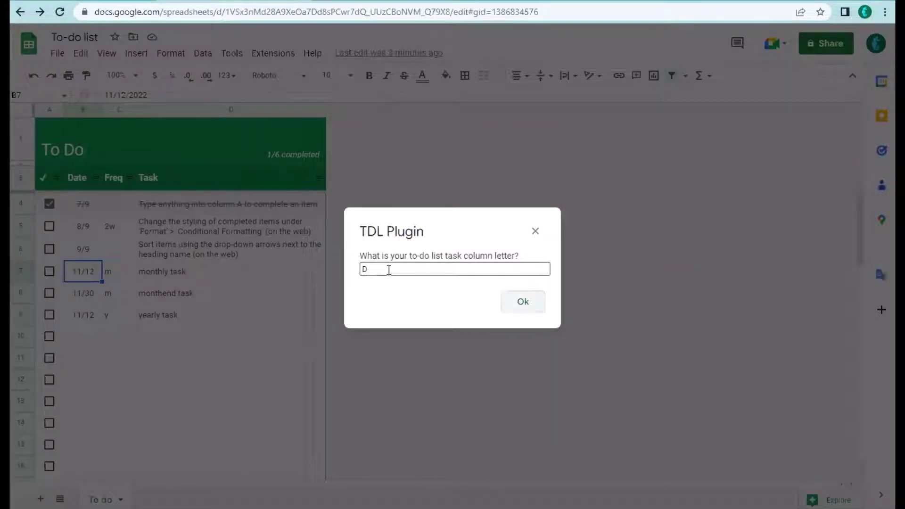
pyautogui.press('Return')
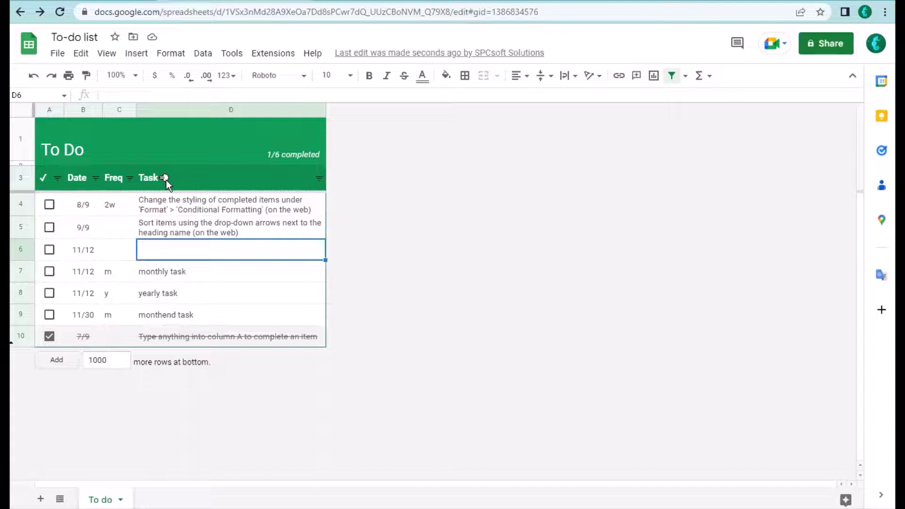
# - Tick the 2w task's checkbox in A4 so it reschedules to 8/23
pyautogui.click(49, 204)
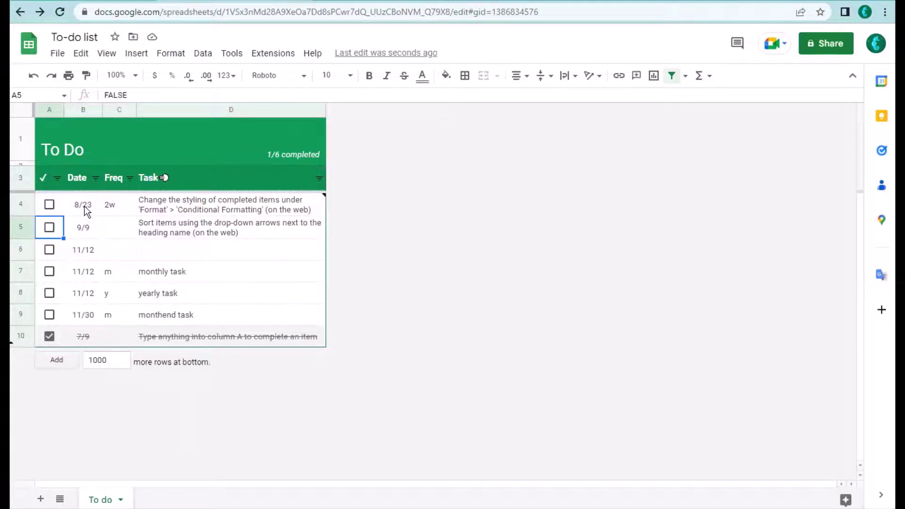
# - Tick the 2w, sorting-tip, monthly and monthend checkboxes, ticking monthend three times, to reschedule them
pyautogui.click(51, 206)
pyautogui.click(50, 228)
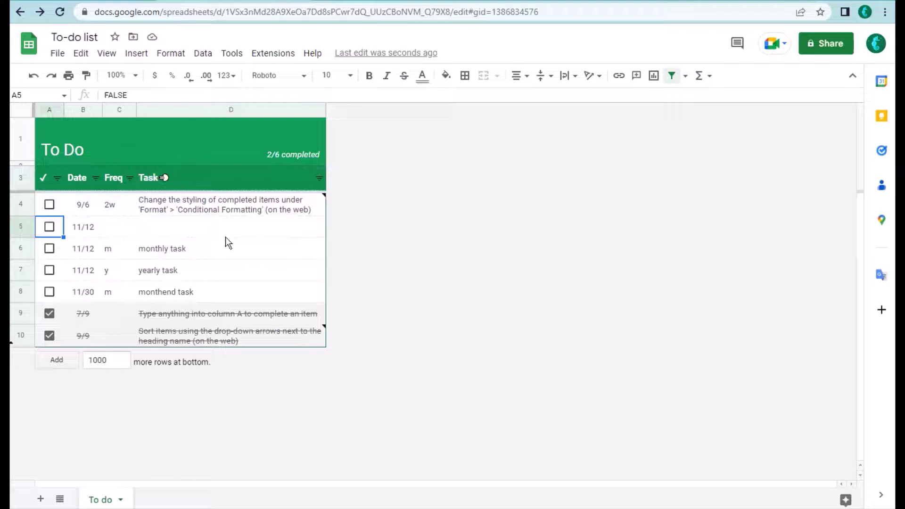
pyautogui.moveTo(186, 220)
pyautogui.click(49, 249)
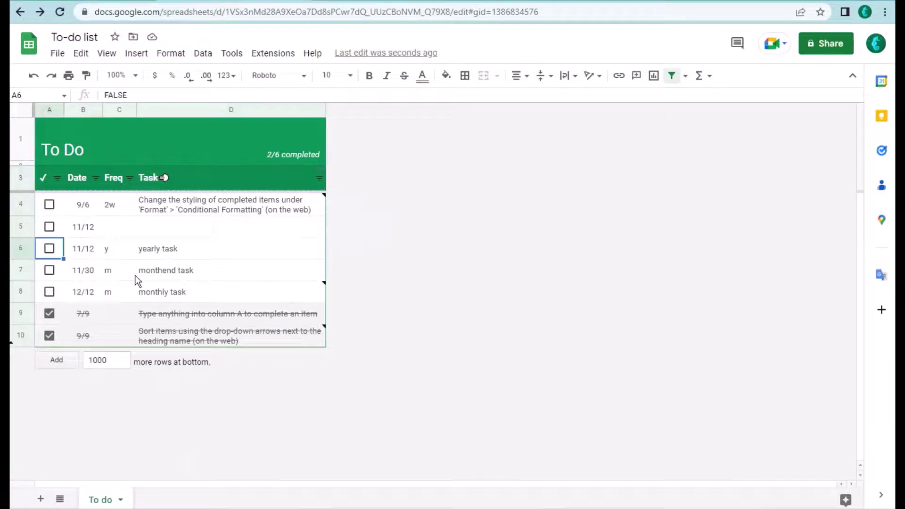
pyautogui.click(50, 269)
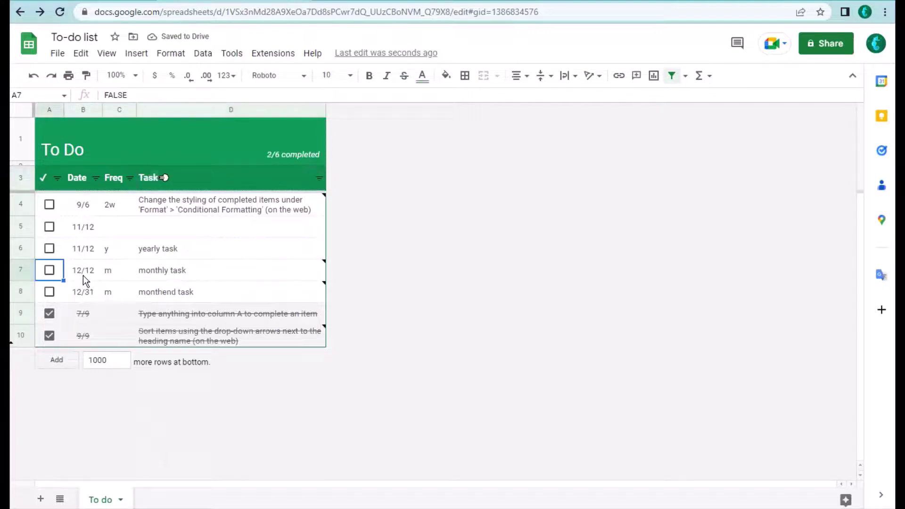
pyautogui.click(49, 293)
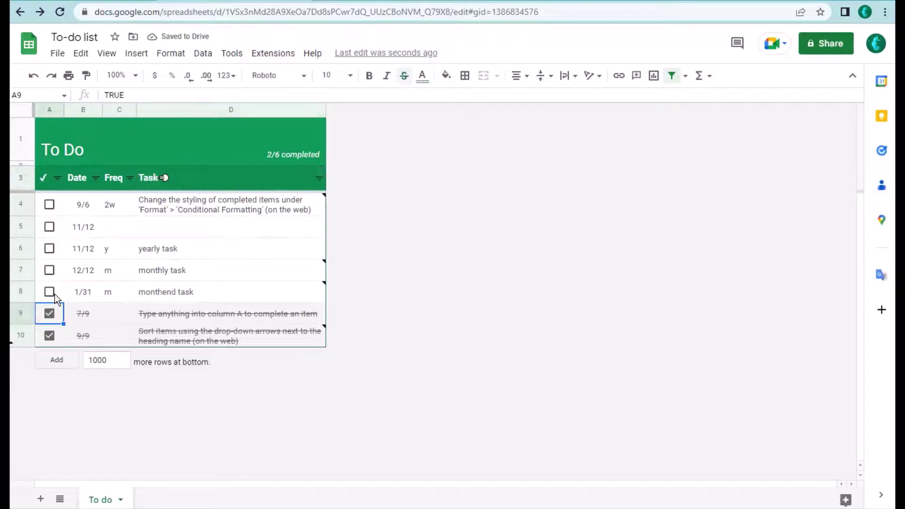
pyautogui.click(53, 294)
pyautogui.moveTo(202, 290)
# - Enter 'new task' in cell D5 of the blank 11/12 row
pyautogui.click(235, 227)
pyautogui.write('new task')
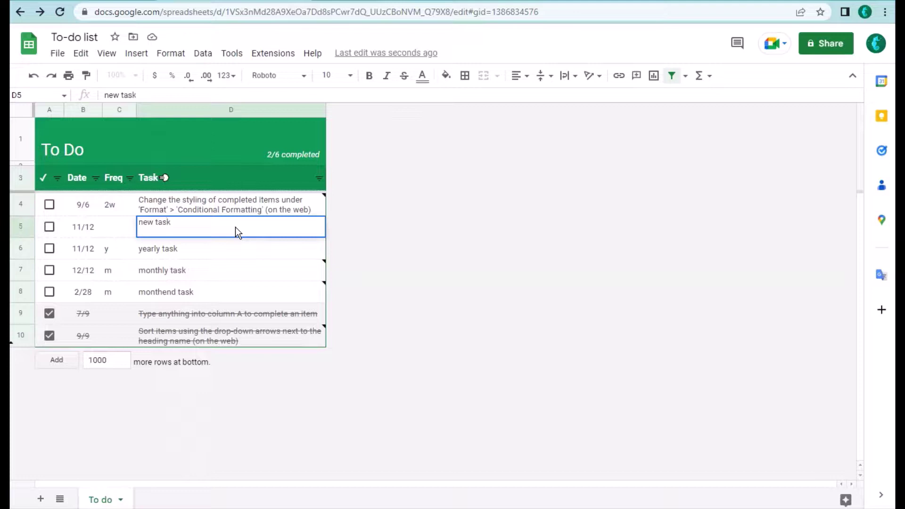
pyautogui.press('Return')
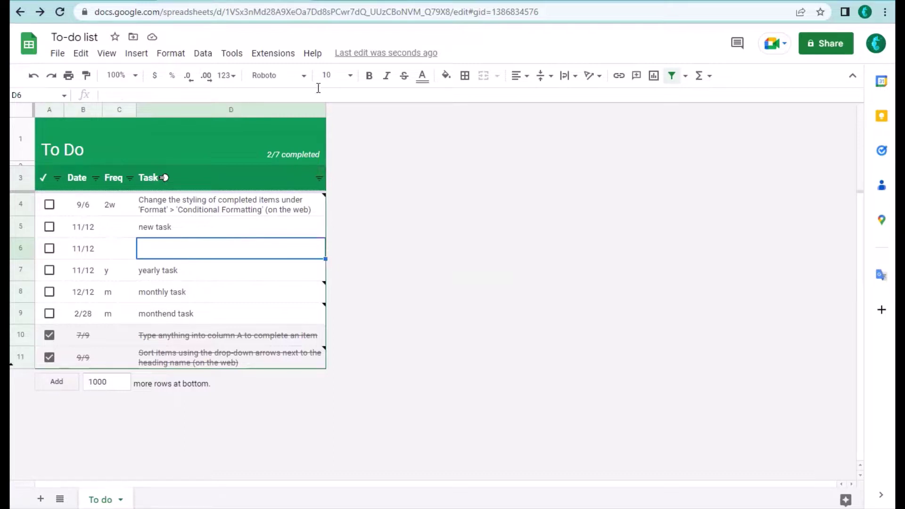
# - Bring up the To-do list plugin submenu from the Extensions menu
pyautogui.click(279, 57)
pyautogui.moveTo(335, 151)
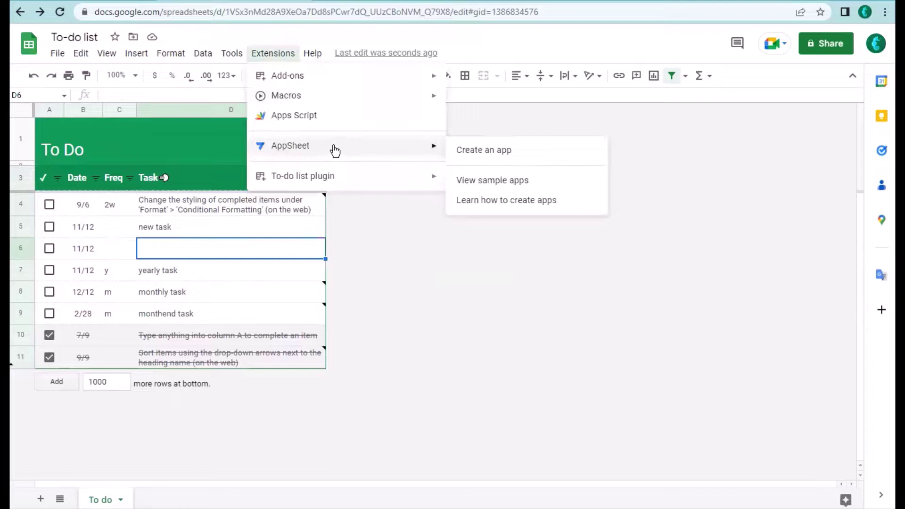
pyautogui.moveTo(368, 176)
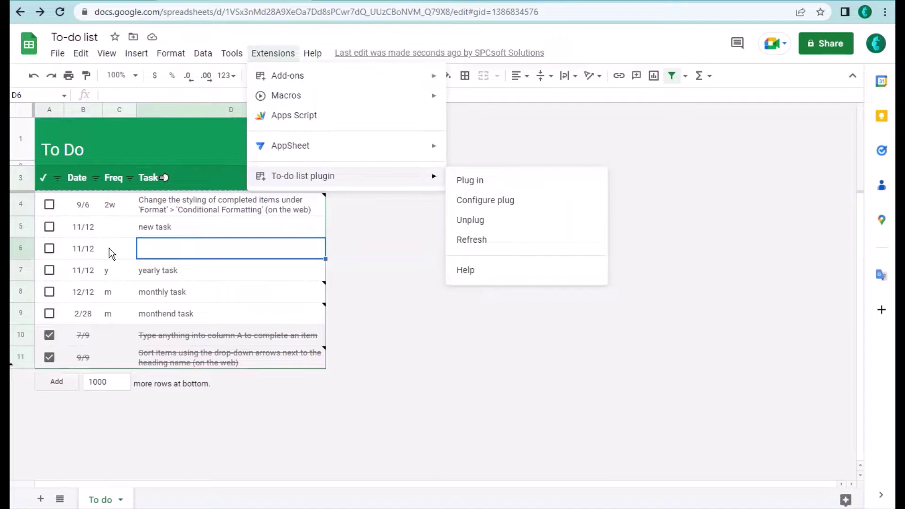
# - Unplug the To-do list plugin, then enter a second 'new task' in D6
pyautogui.click(479, 226)
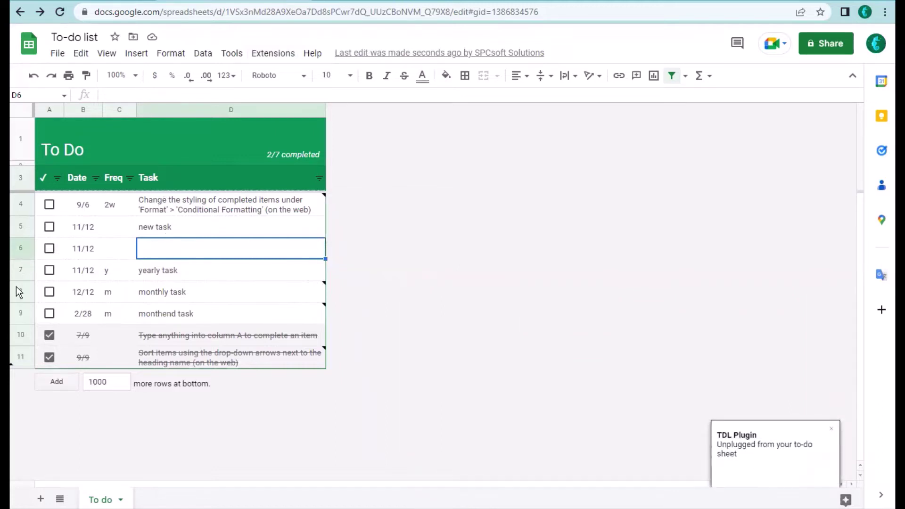
pyautogui.write('new task')
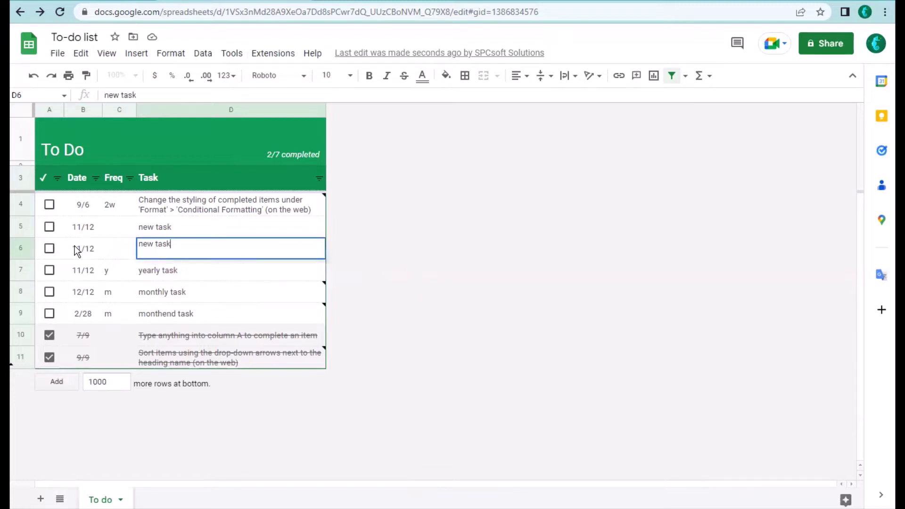
pyautogui.press('Return')
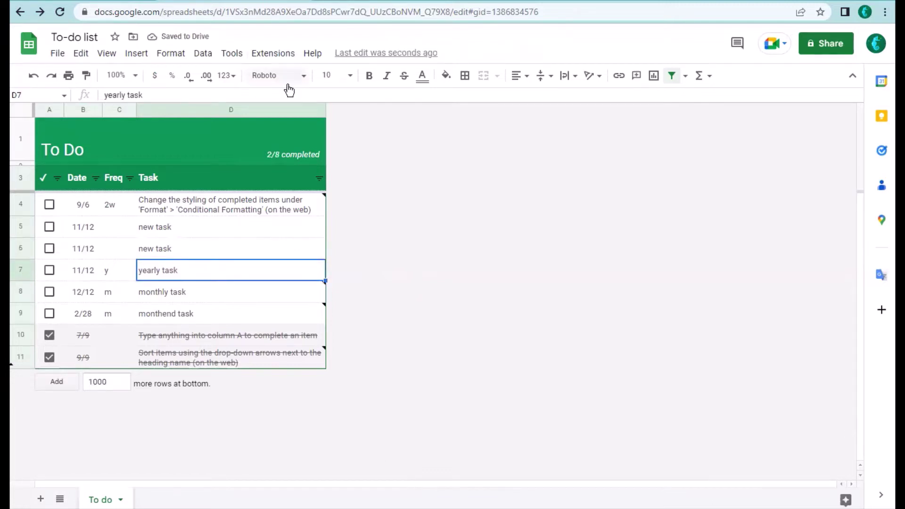
# - Plug the To-do list plugin back in via Extensions to re-sort the list
pyautogui.click(273, 54)
pyautogui.moveTo(408, 183)
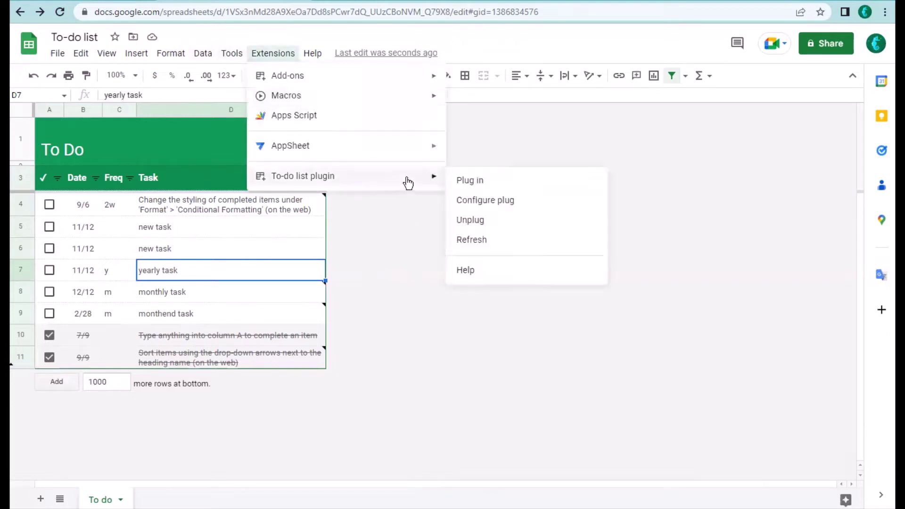
pyautogui.click(477, 188)
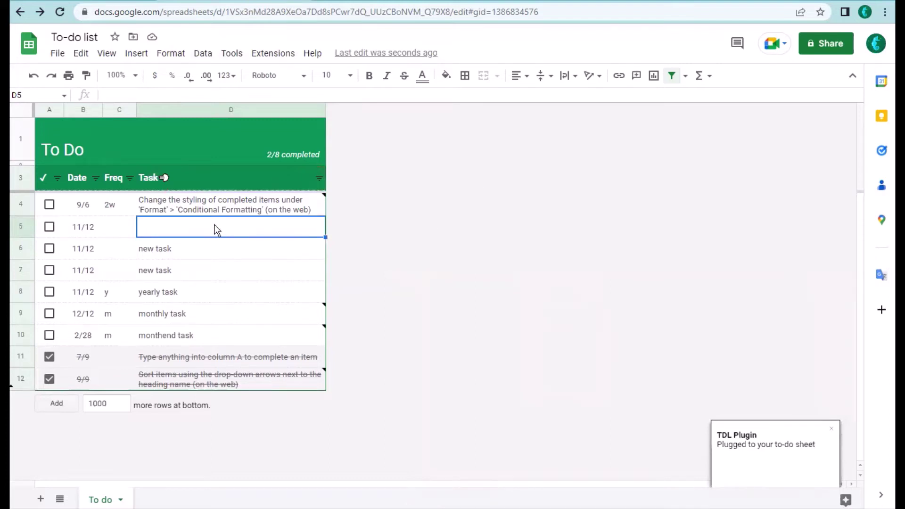
pyautogui.click(281, 53)
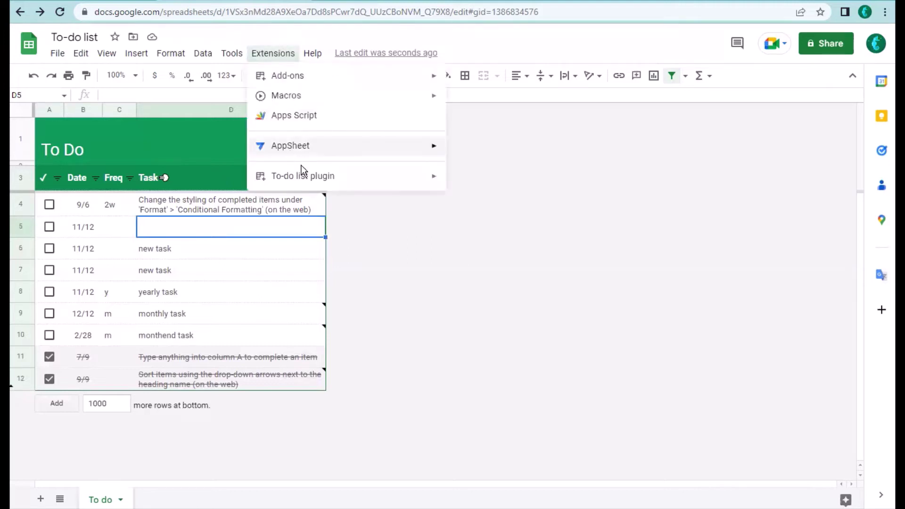
pyautogui.moveTo(305, 176)
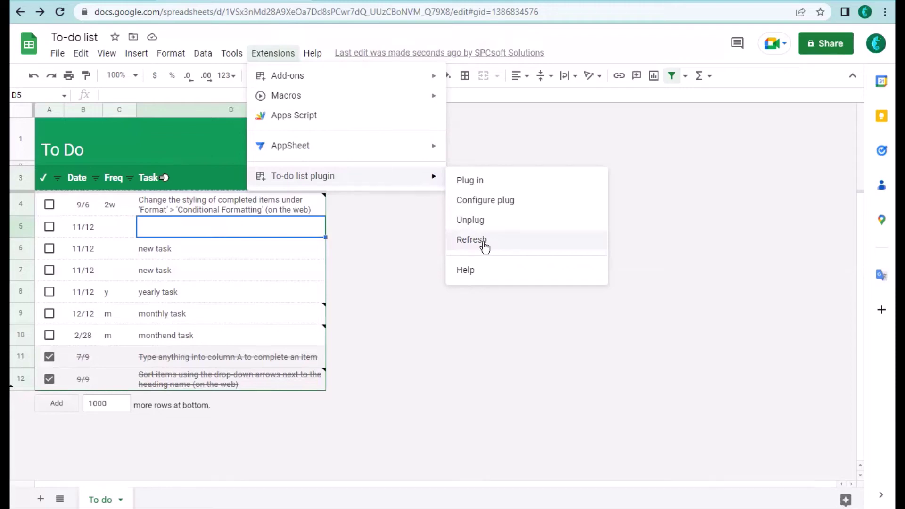
pyautogui.click(478, 245)
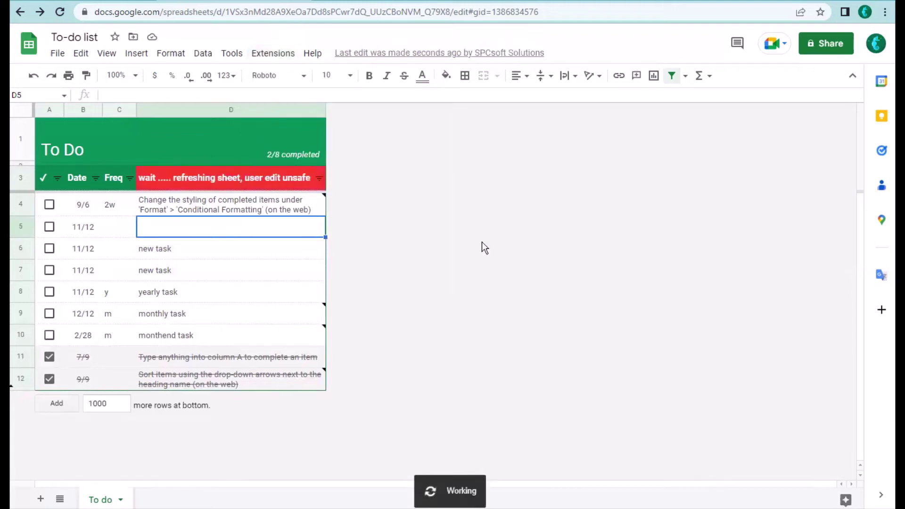